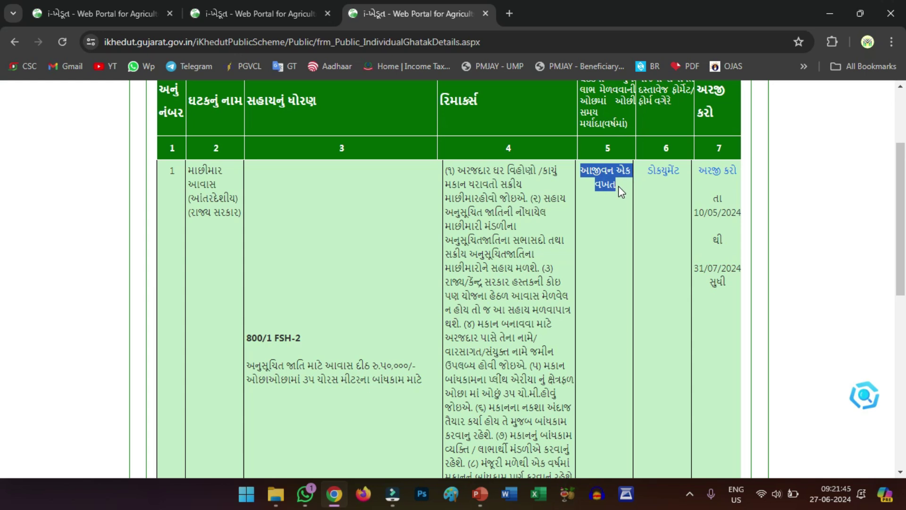
Step: Open the required-document list for the માછીમાર આવાસ scheme in a maximized window and go to its attachment tables
click(669, 178)
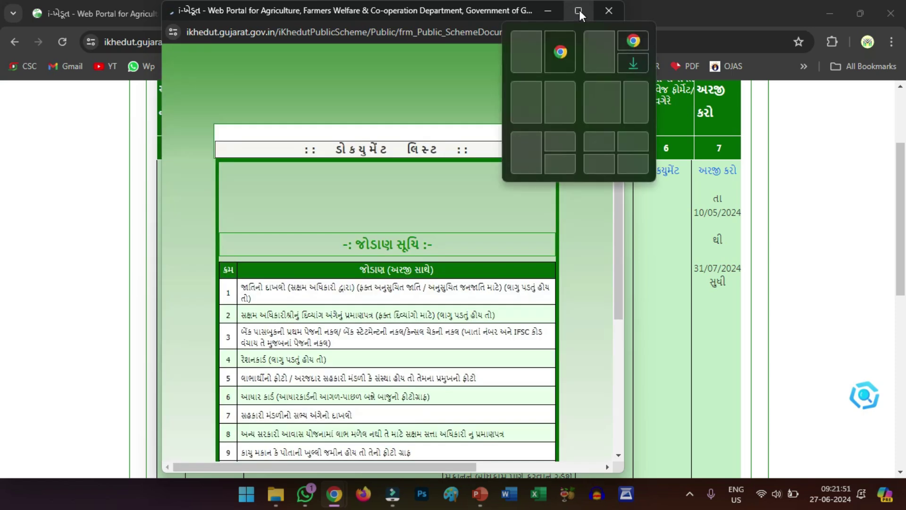
click(579, 10)
scroll(315, 283, down, 4)
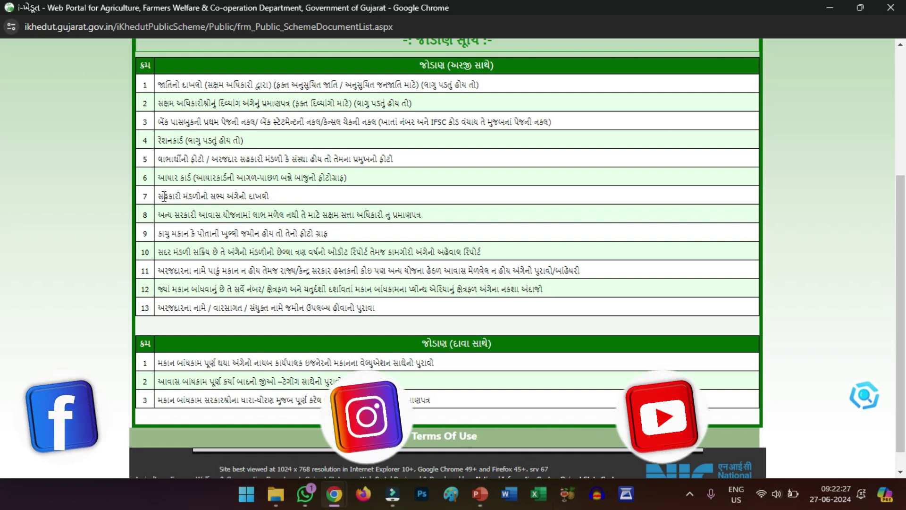
Step: Read items 7 to 10 of the attachments required with the application, highlighting the text of each item
drag(162, 196, 279, 194)
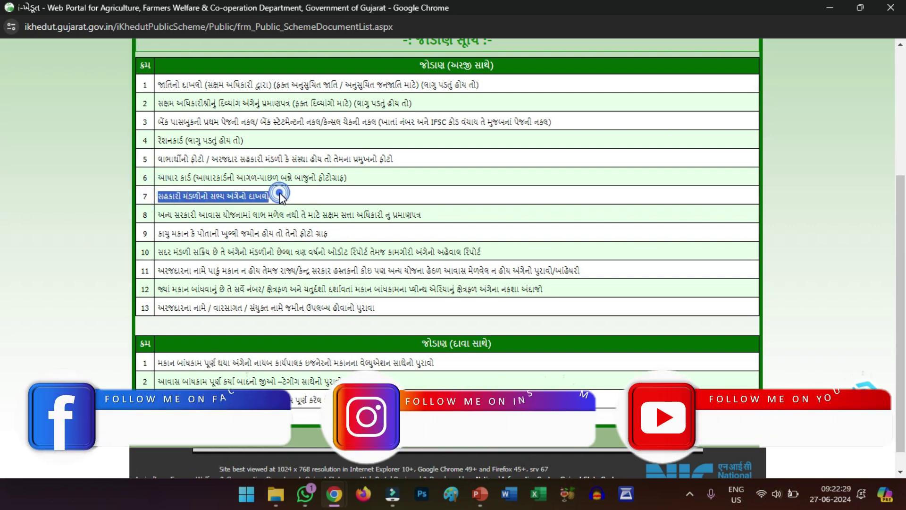
click(280, 194)
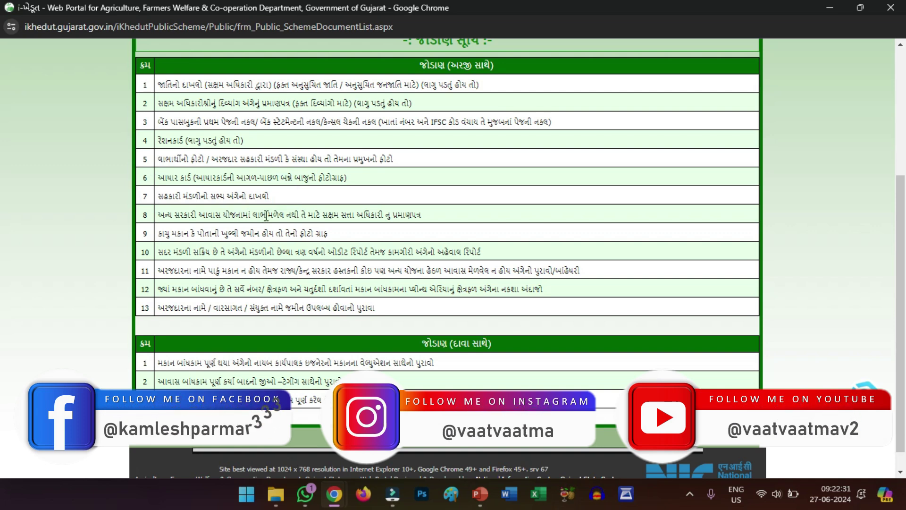
drag(289, 215, 435, 216)
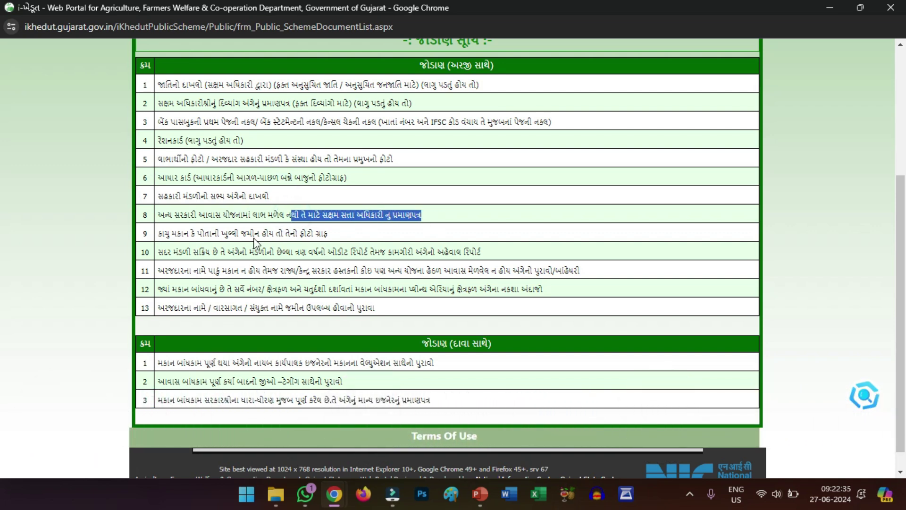
drag(193, 233, 241, 233)
double_click(266, 233)
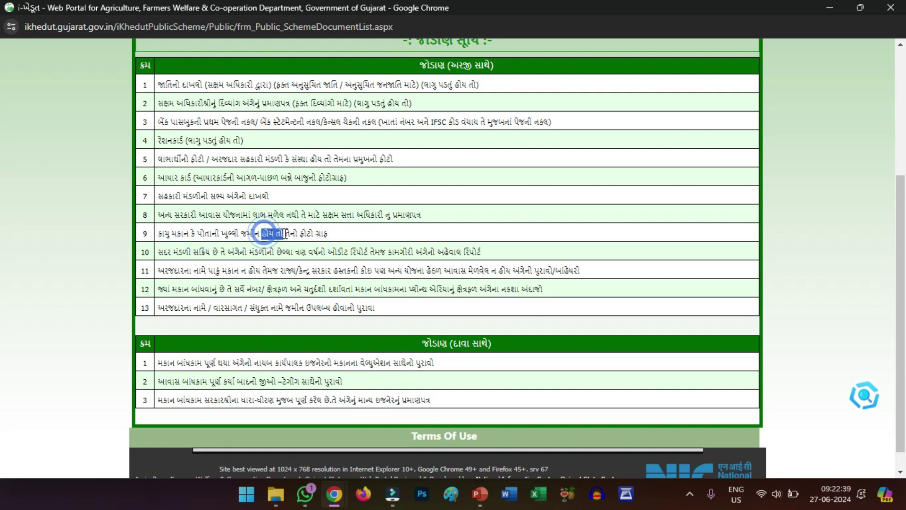
click(332, 232)
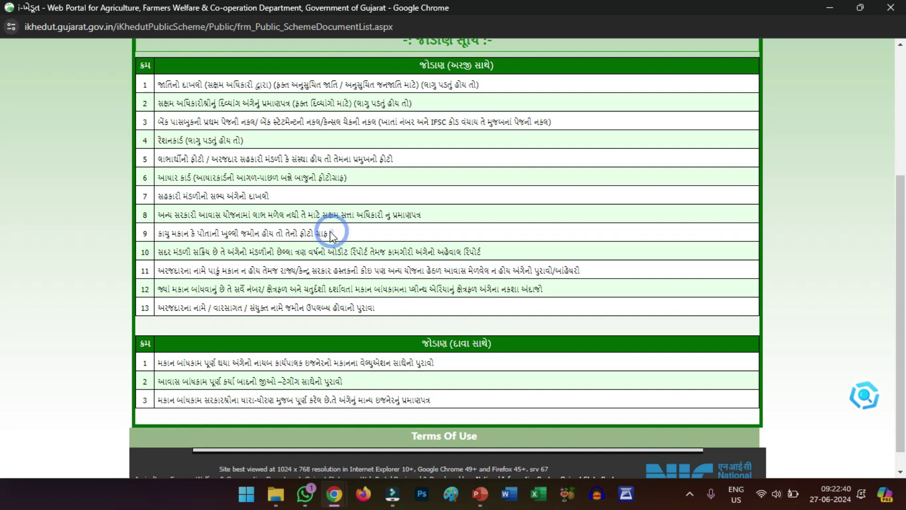
double_click(219, 253)
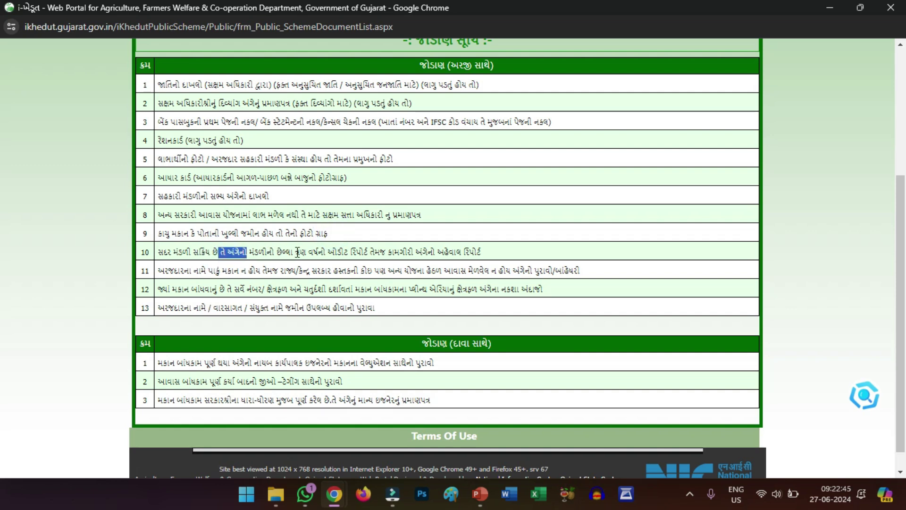
drag(349, 251, 395, 252)
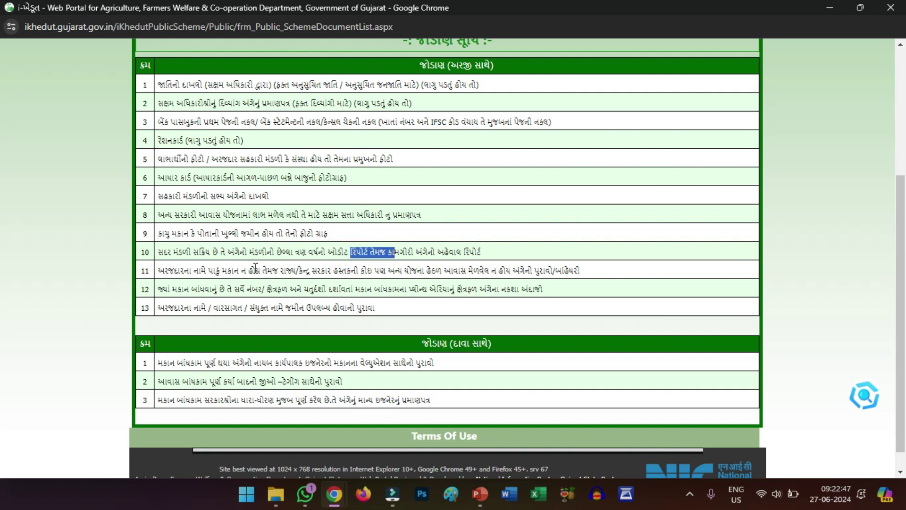
Step: Read attachment items 11 to 13, look over the whole document list once more, and close it
drag(226, 270, 404, 270)
click(406, 268)
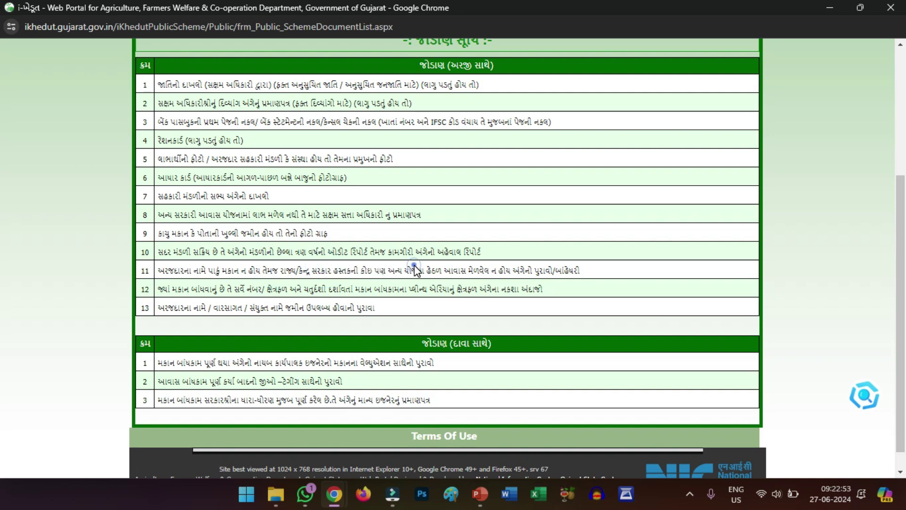
drag(429, 270, 575, 270)
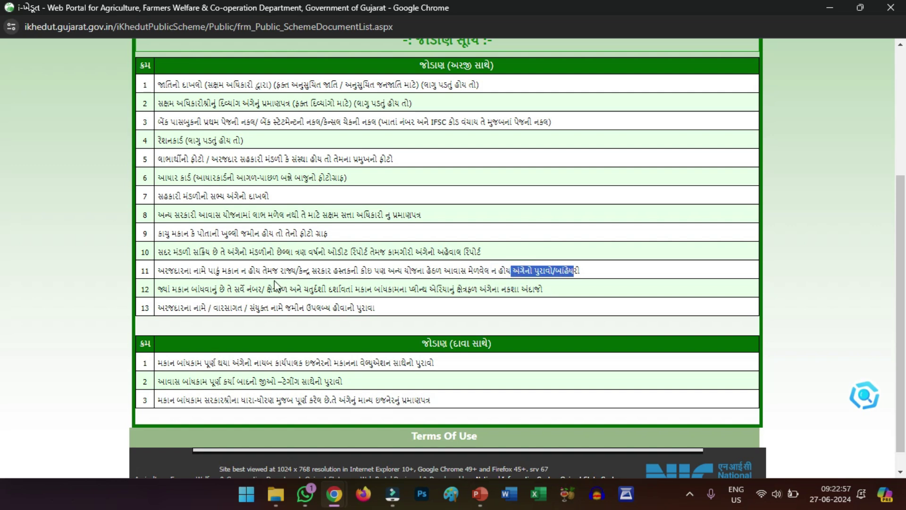
click(201, 292)
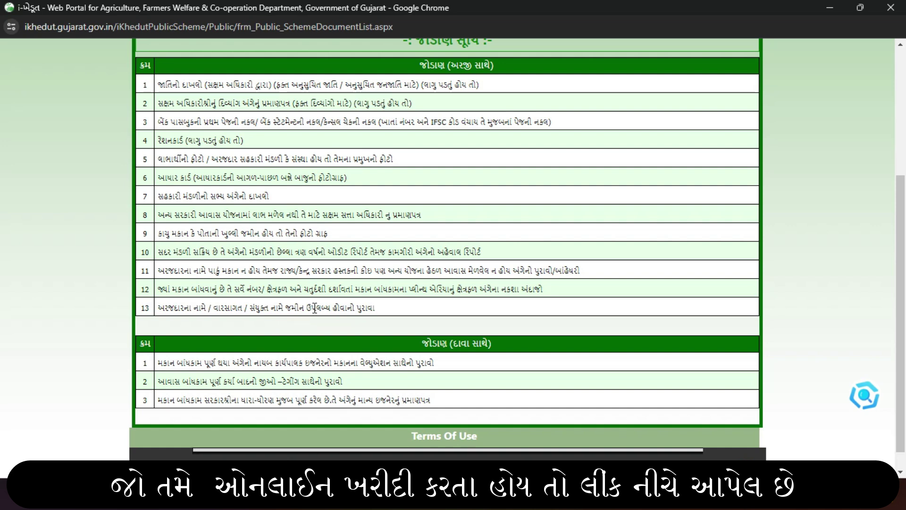
scroll(330, 307, down, 1)
scroll(330, 307, up, 4)
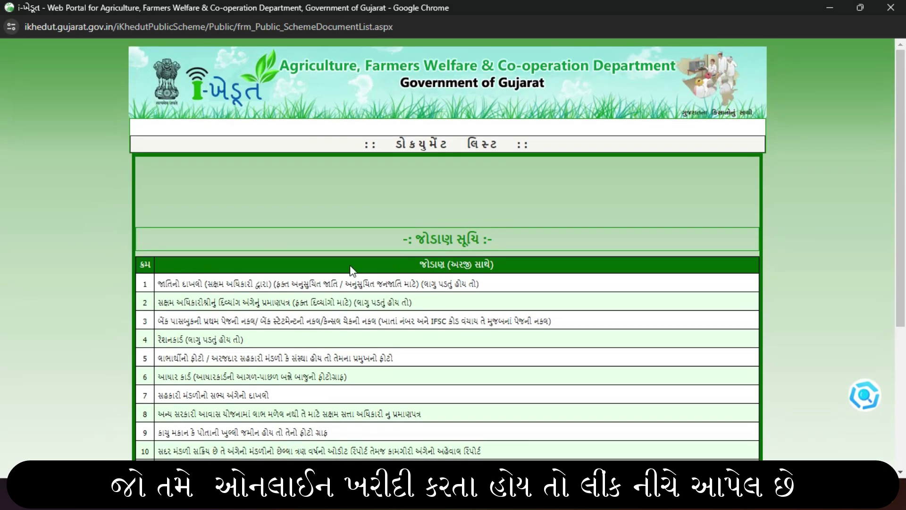
scroll(350, 265, down, 4)
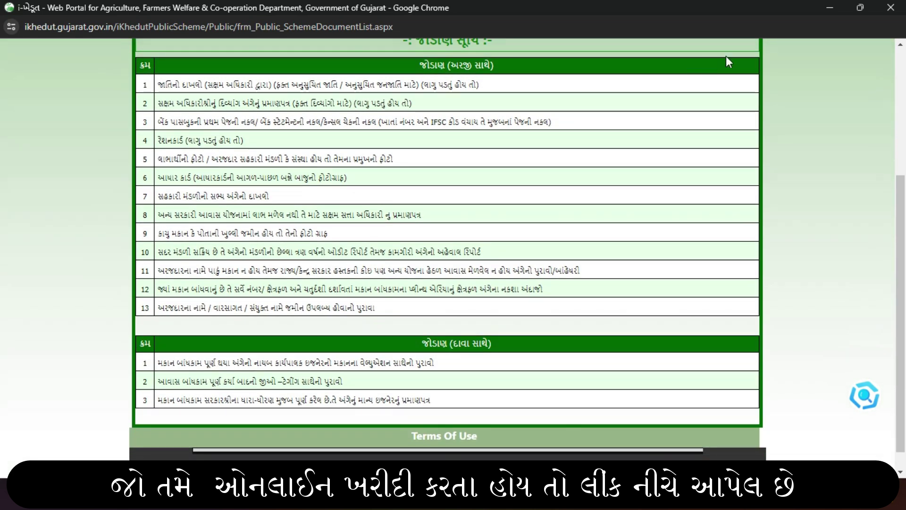
click(896, 8)
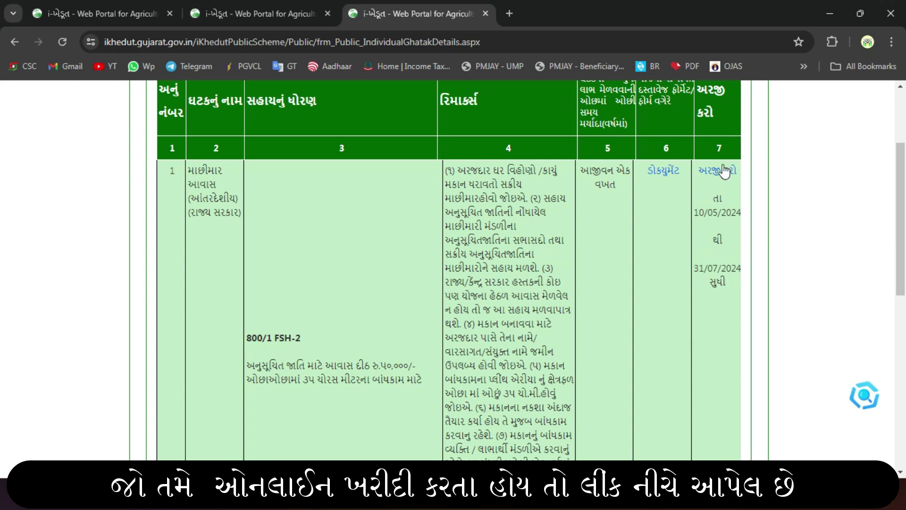
Step: Open the scheme's application page, set the beneficiary type to વ્યક્તિગત લાભાર્થી, and proceed
click(713, 173)
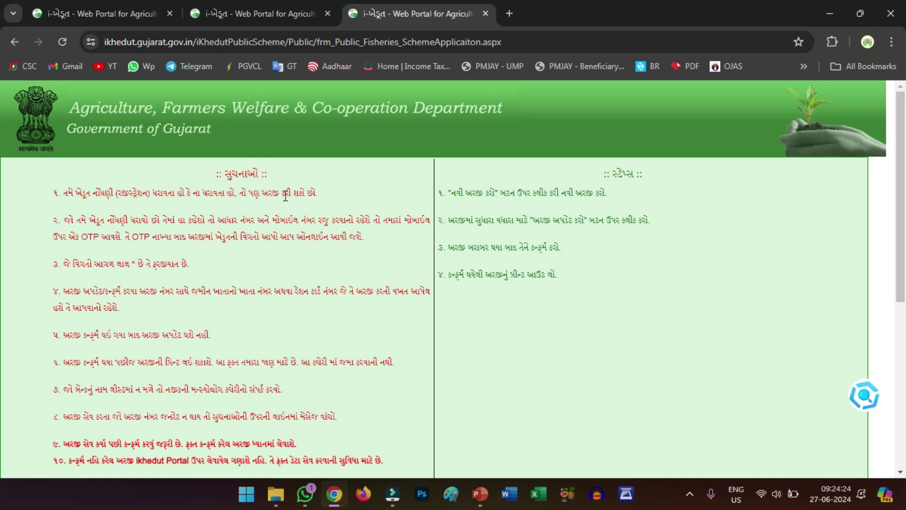
scroll(288, 202, down, 3)
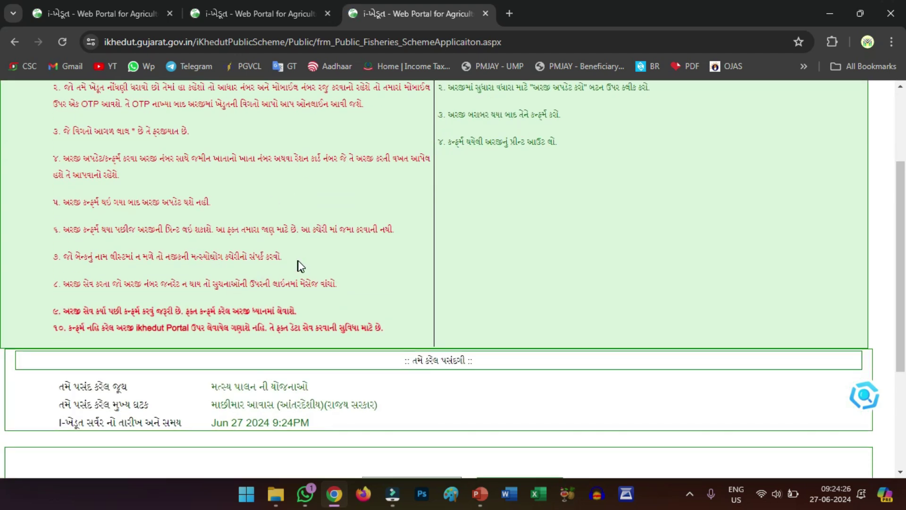
scroll(300, 267, down, 4)
click(384, 309)
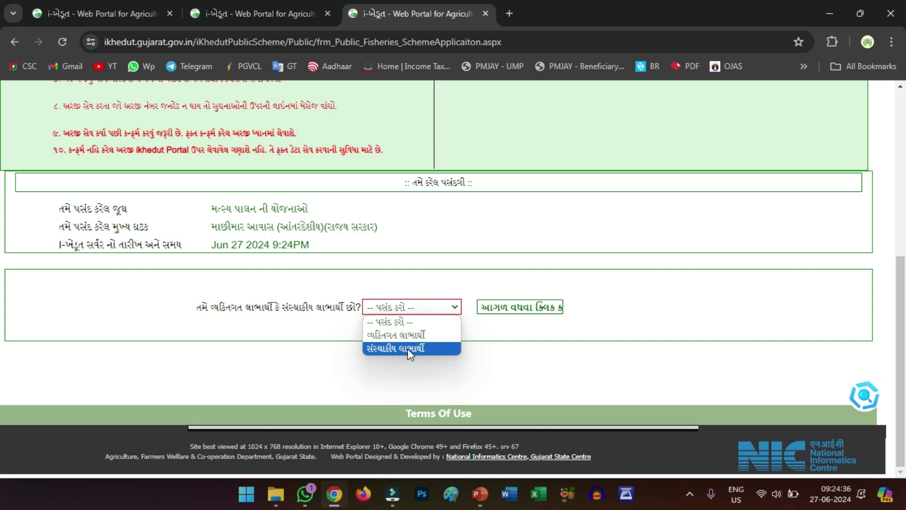
click(406, 336)
click(521, 309)
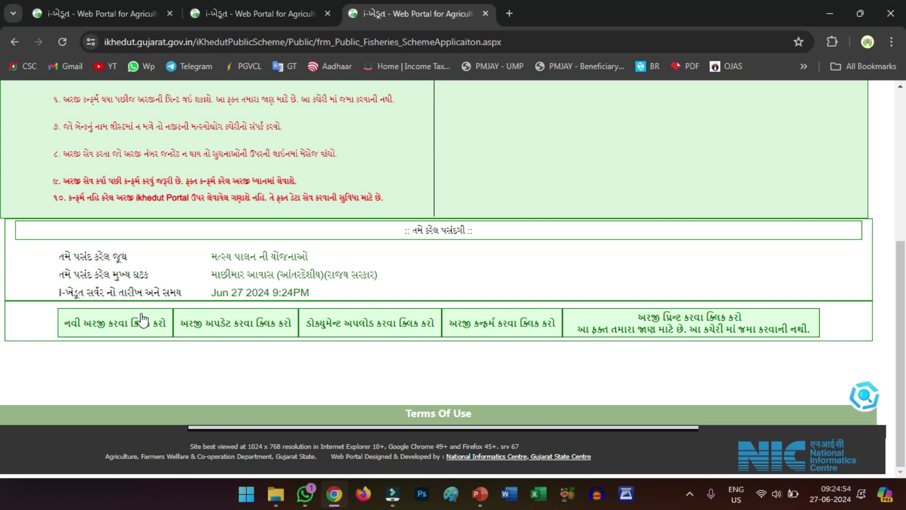
Step: Start a new application and bring up the applicant details section of its form
click(110, 325)
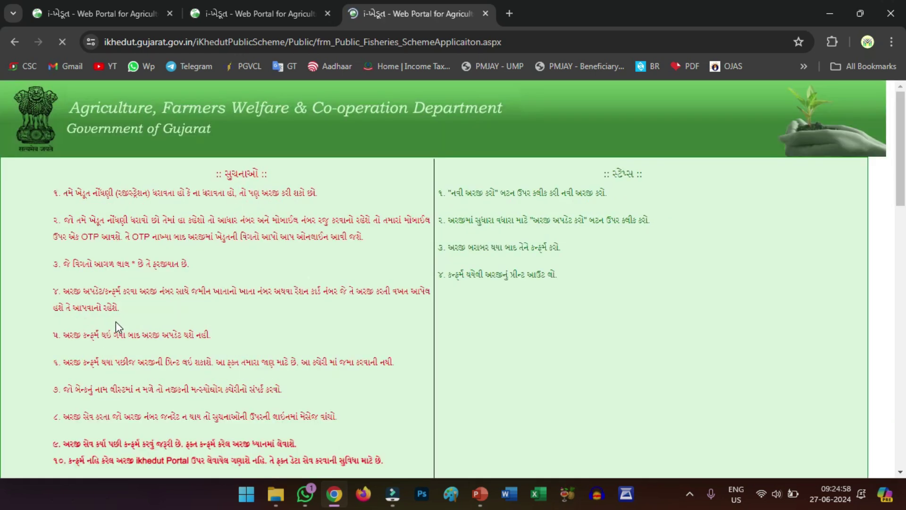
scroll(136, 324, down, 3)
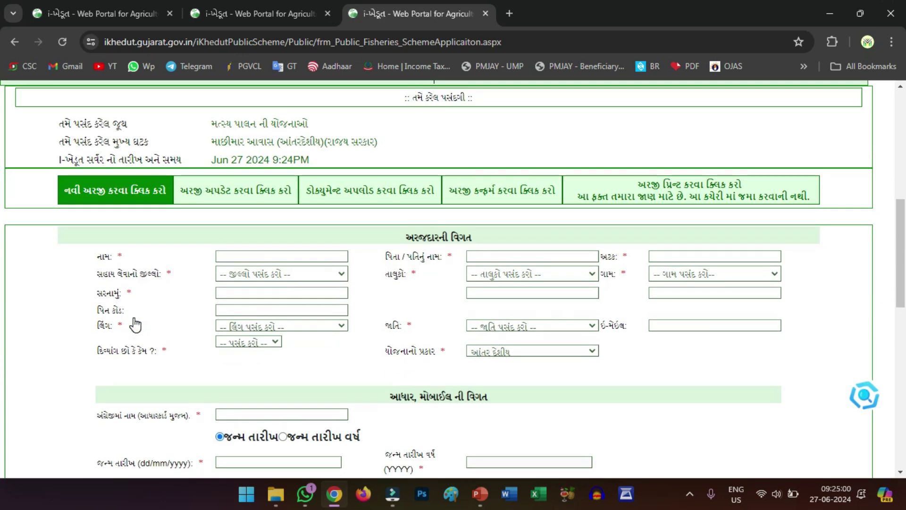
scroll(137, 317, down, 1)
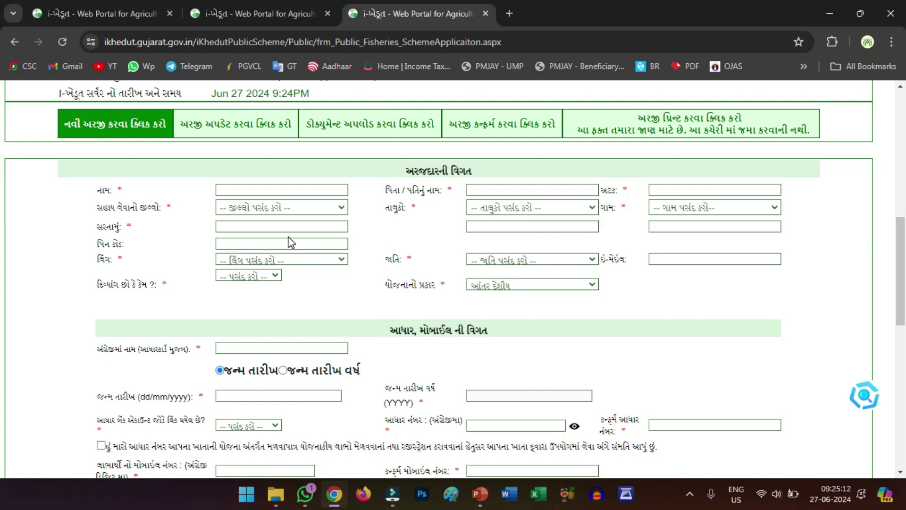
Step: Examine the caste, scheme type and disability choices in the applicant details without selecting any
click(514, 260)
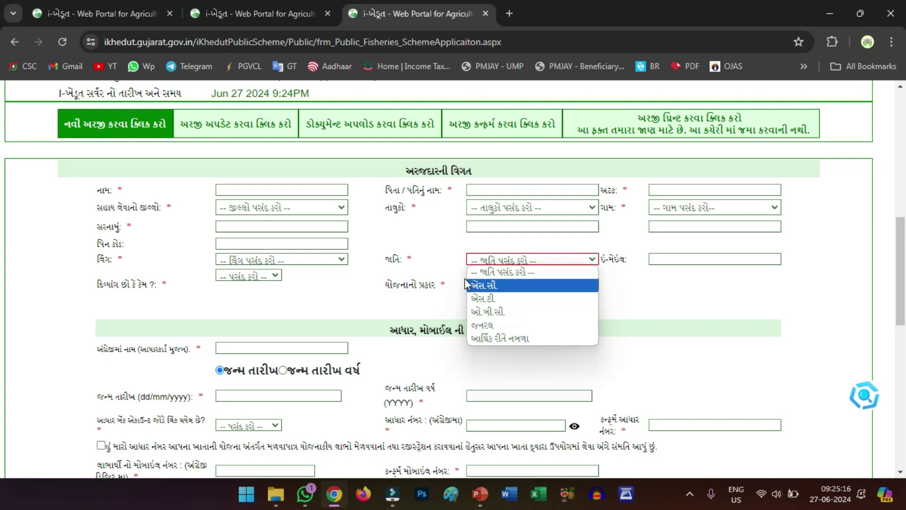
click(451, 271)
click(510, 287)
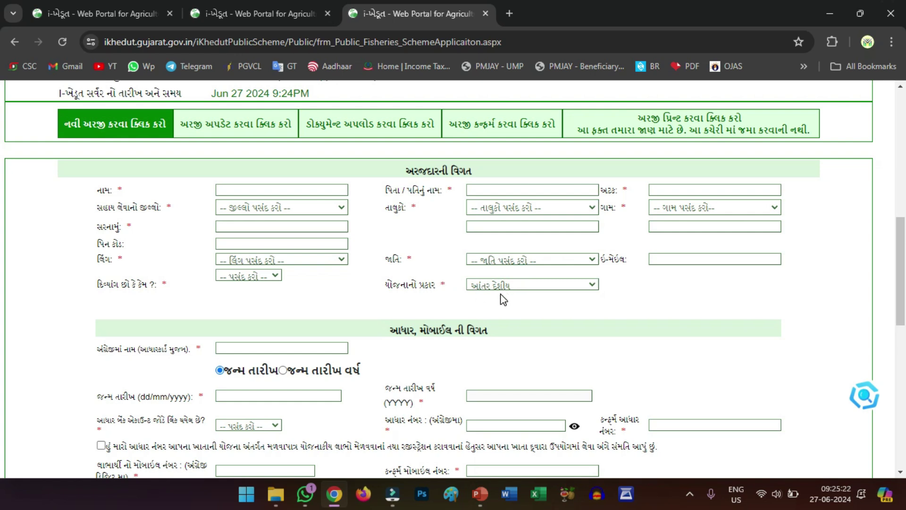
click(261, 273)
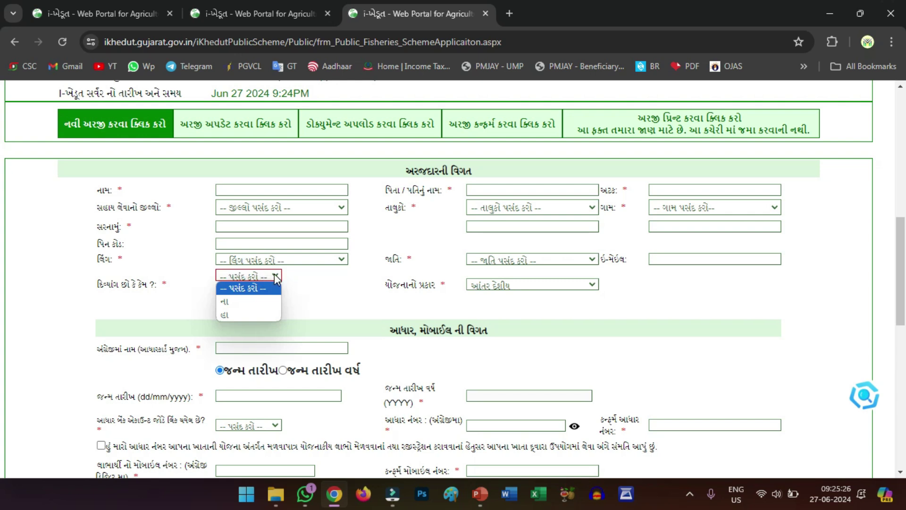
Step: Examine the Aadhaar section's English name, bank-link choice, Aadhaar number and confirm Aadhaar number fields
scroll(324, 294, down, 3)
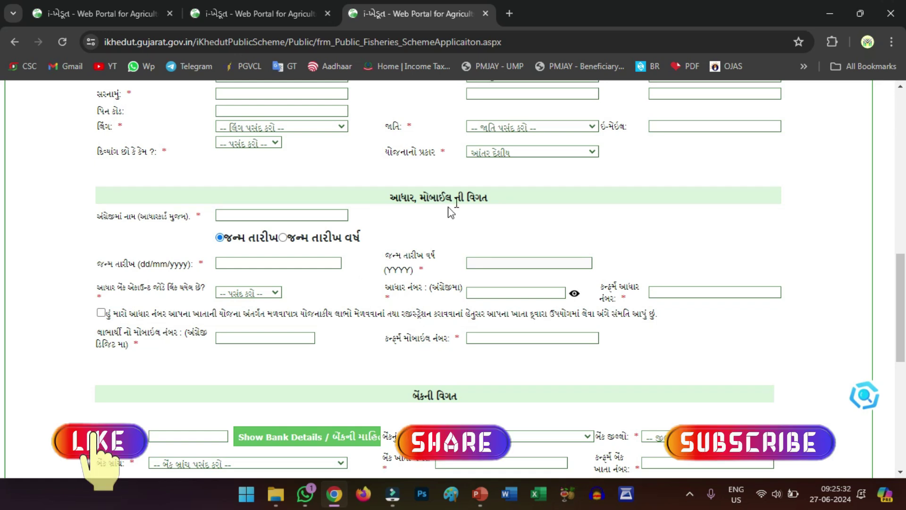
scroll(335, 238, down, 2)
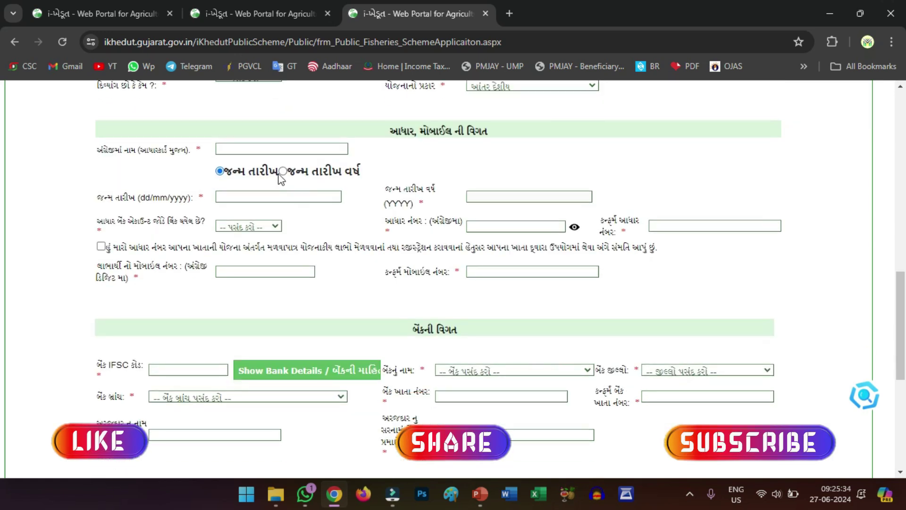
click(249, 148)
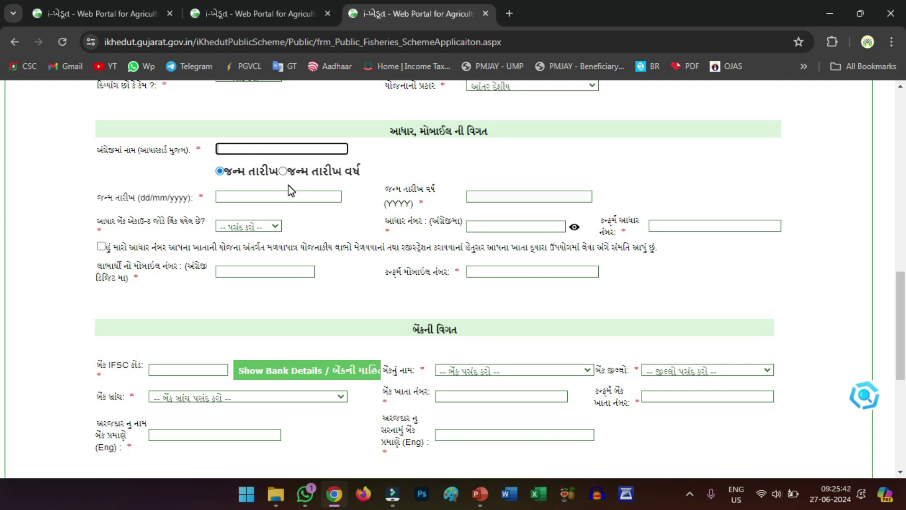
click(273, 228)
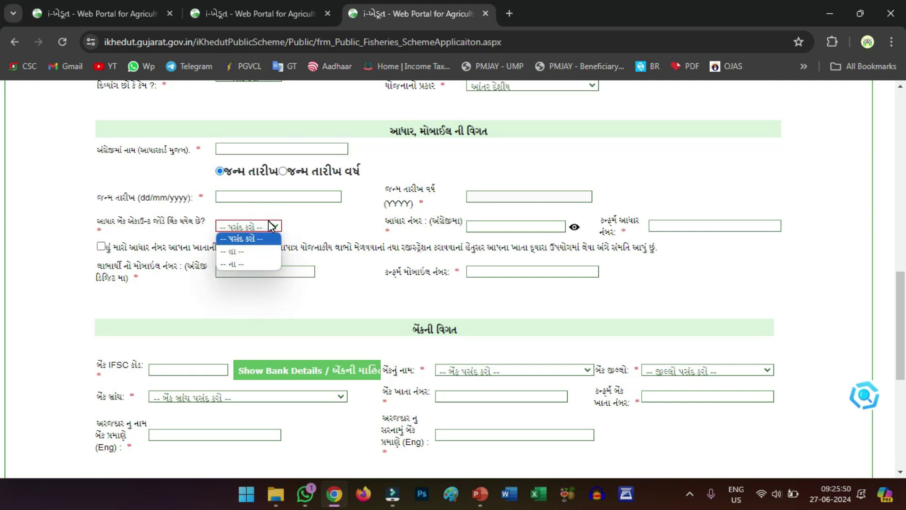
click(521, 226)
click(675, 223)
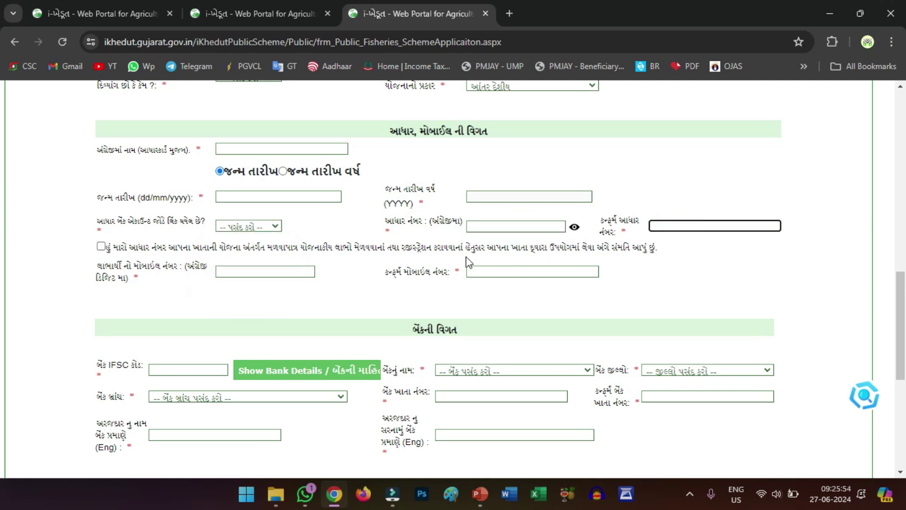
Step: Give consent for use of the Aadhaar number and go through the mobile number and confirm mobile number fields
click(101, 246)
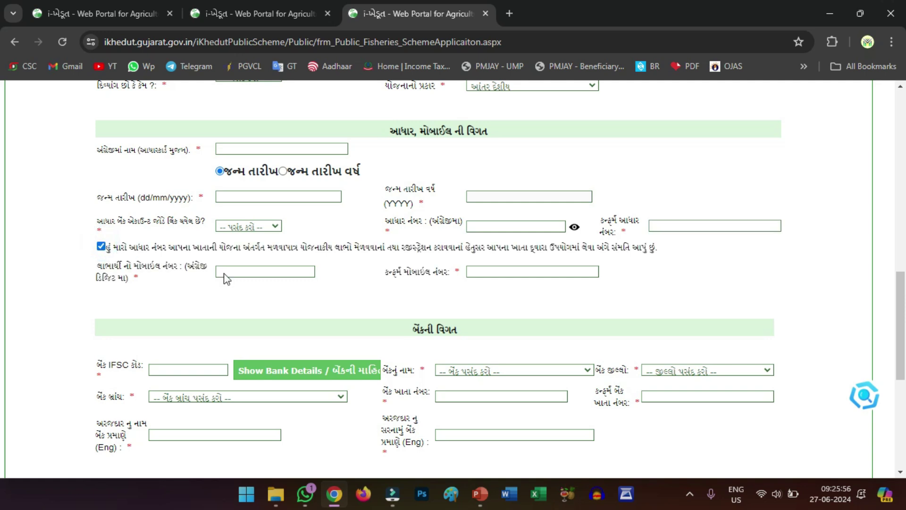
click(276, 270)
click(505, 272)
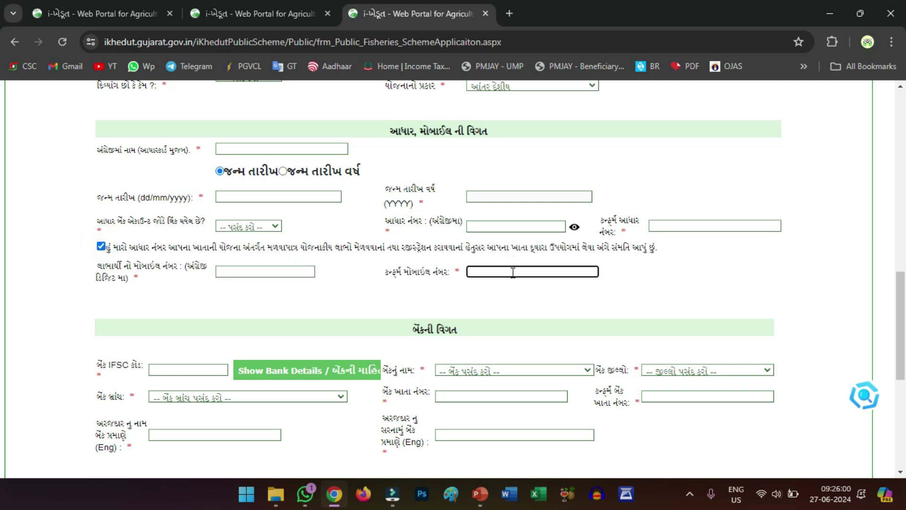
Step: Examine the bank section's IFSC code, bank name, district and branch fields without choosing any values
scroll(299, 298, down, 3)
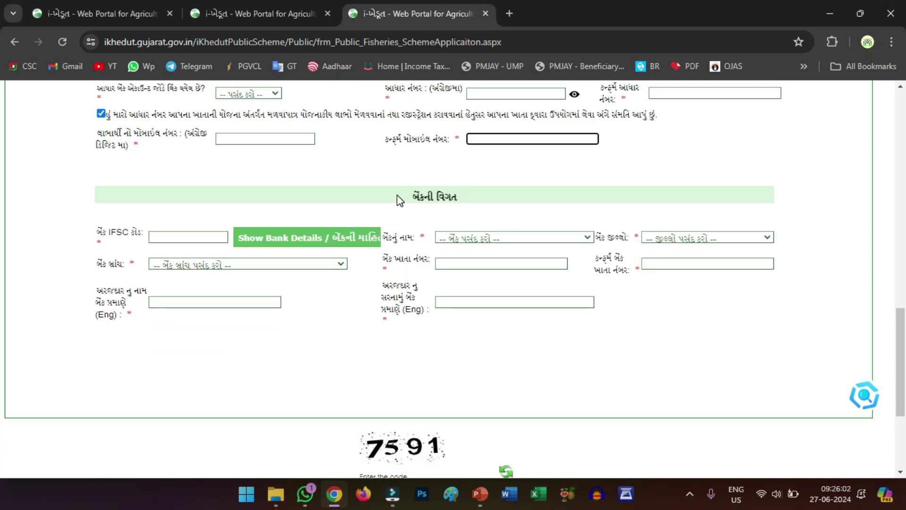
click(200, 236)
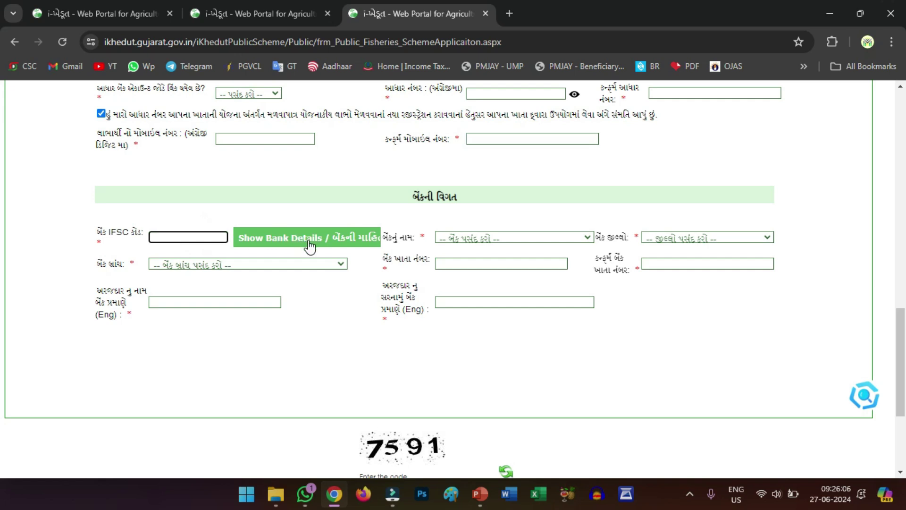
click(472, 238)
click(711, 236)
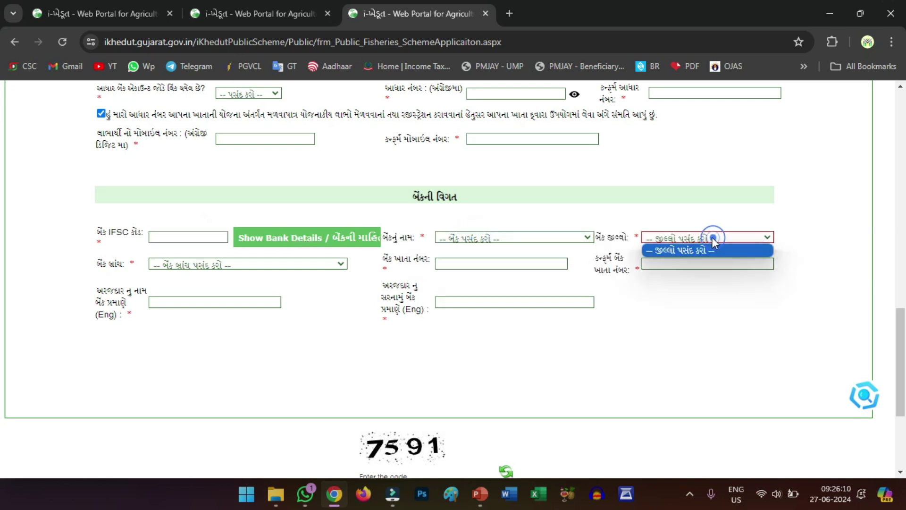
click(218, 265)
Step: Go through the bank account number, confirm account number, and applicant's name and surname as per bank fields
click(445, 265)
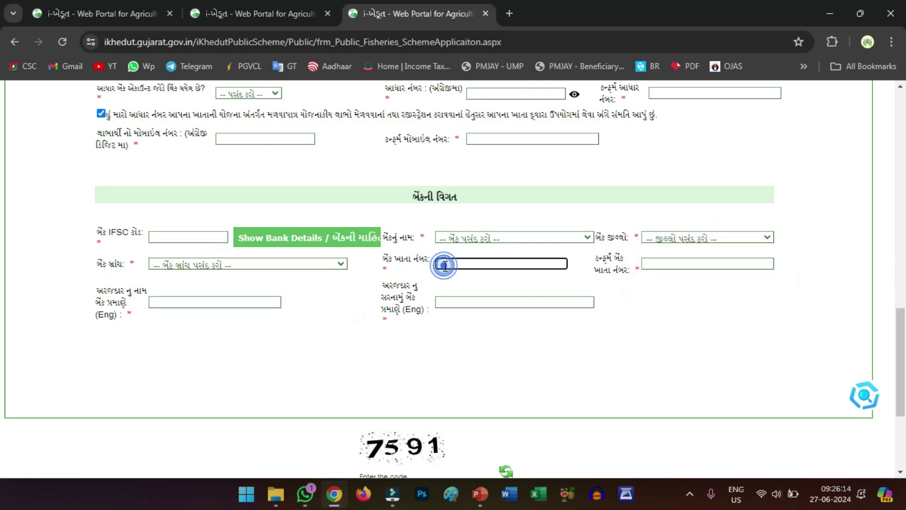
click(656, 267)
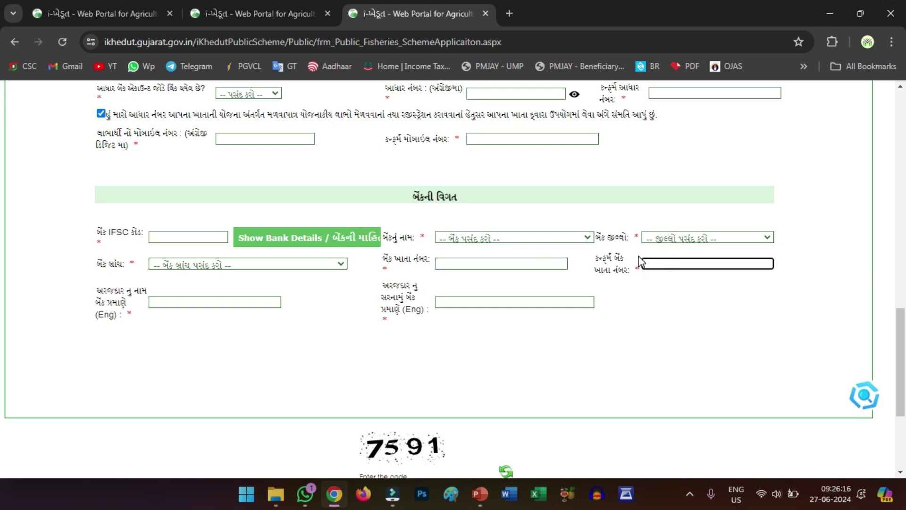
click(253, 304)
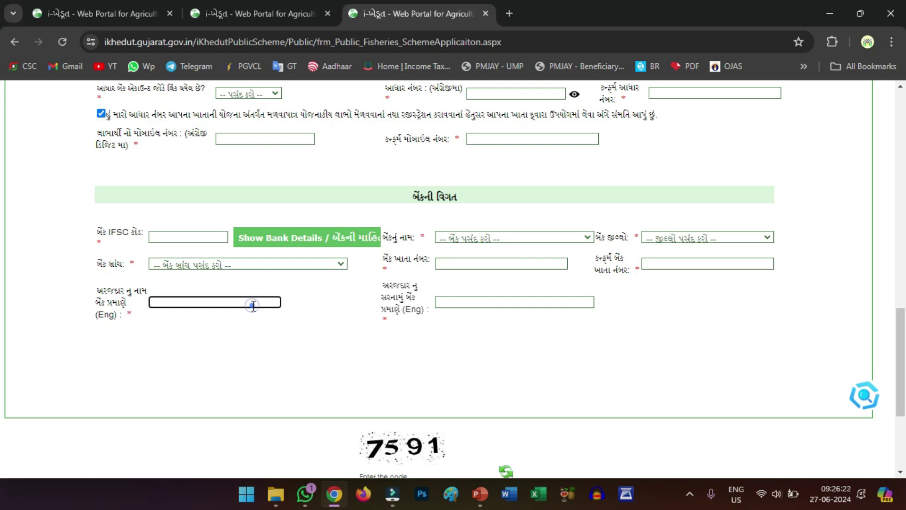
click(477, 301)
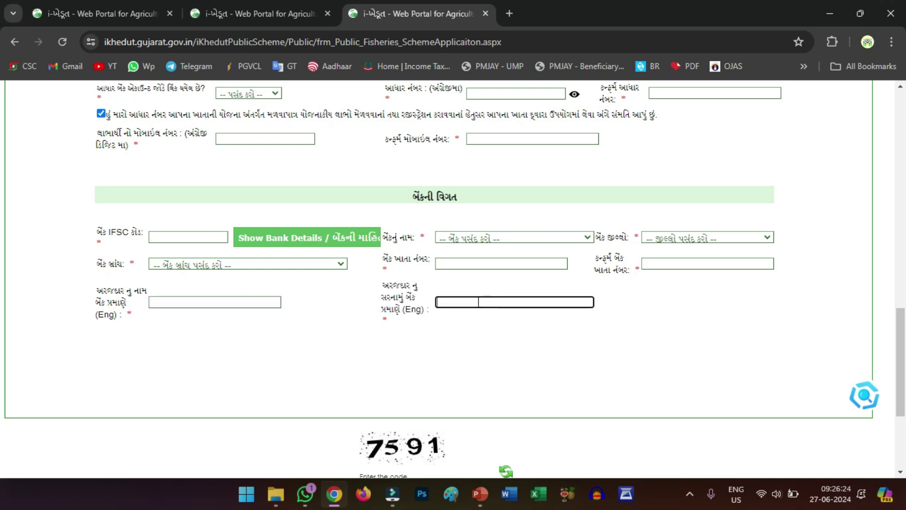
Step: Enter the captcha code, accept the declaration about not having received aid from other schemes, and save the application
scroll(478, 302, down, 3)
click(400, 353)
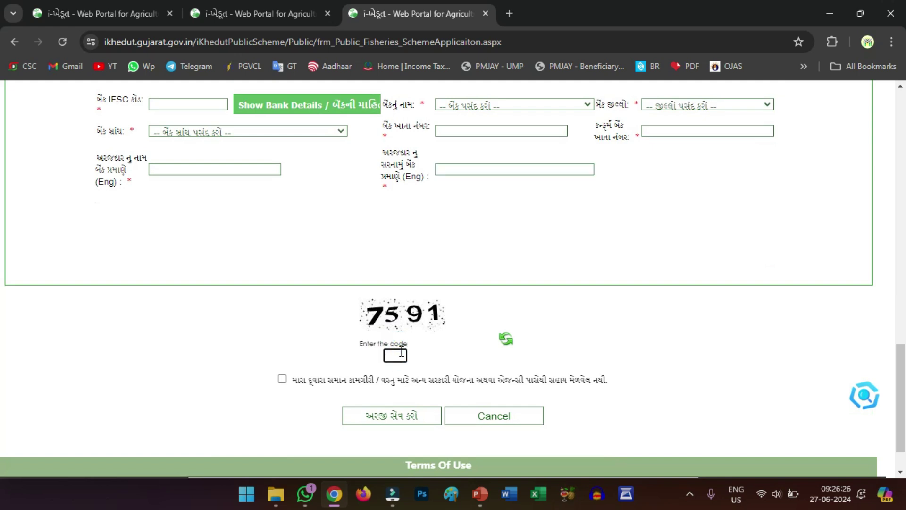
text(7591)
click(283, 381)
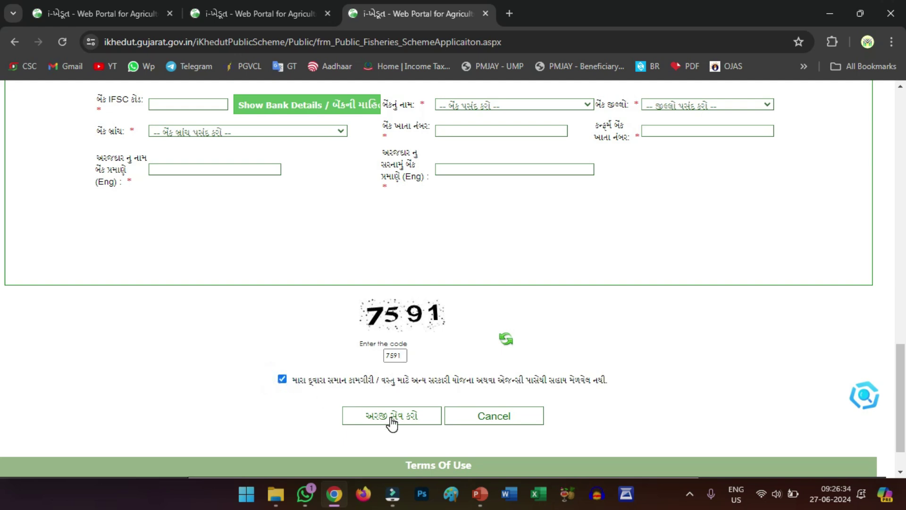
click(391, 416)
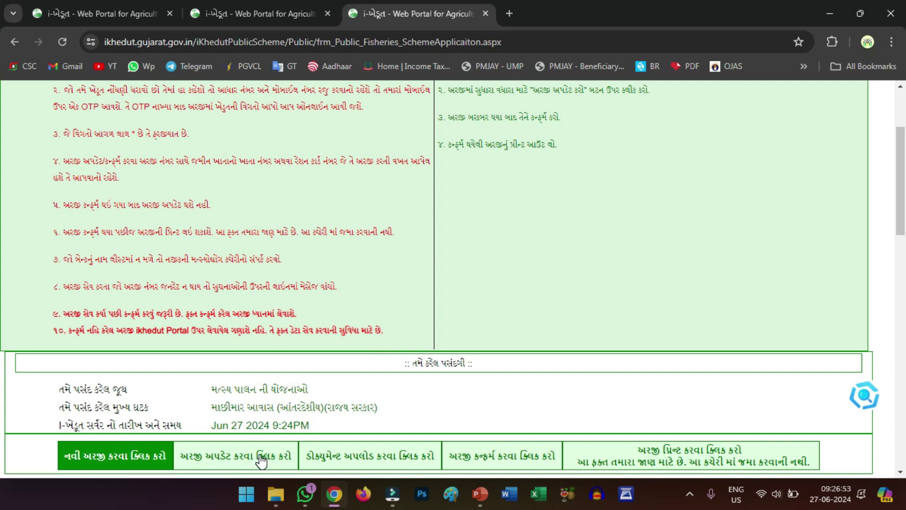
Step: Open the document upload section, go to its application number field, and enter the captcha code
click(333, 456)
scroll(424, 276, down, 4)
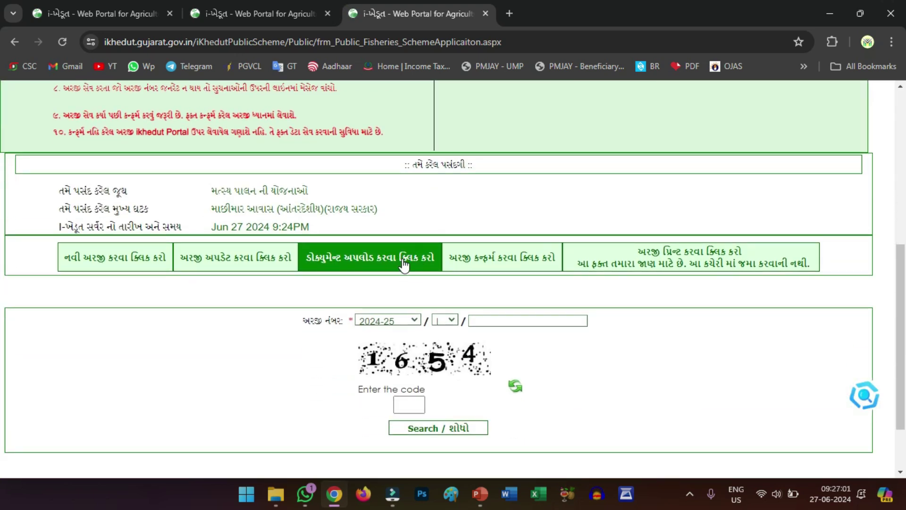
click(491, 321)
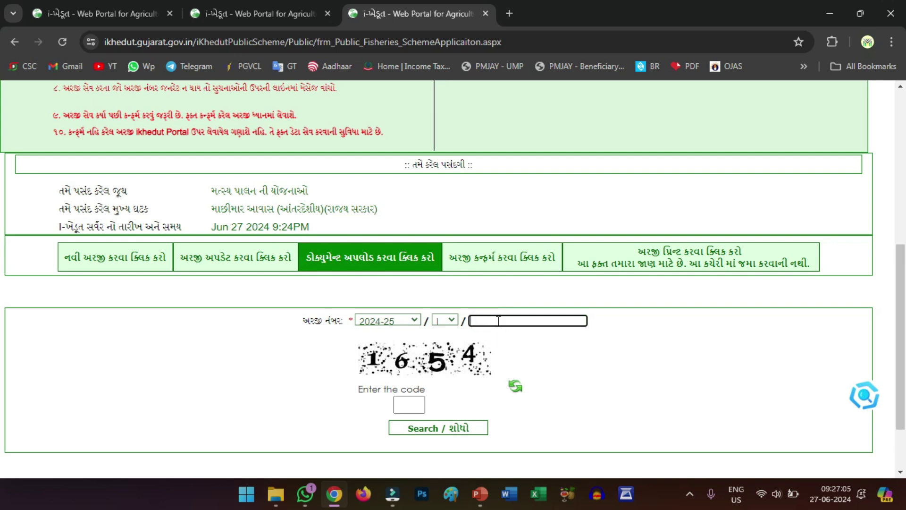
click(409, 403)
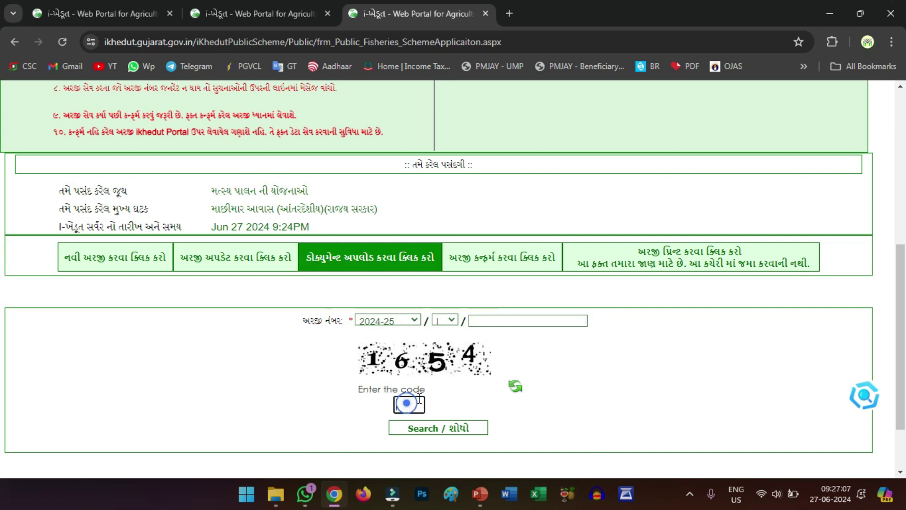
text(1654)
Step: Open the application confirmation section, followed by the application print section
click(516, 259)
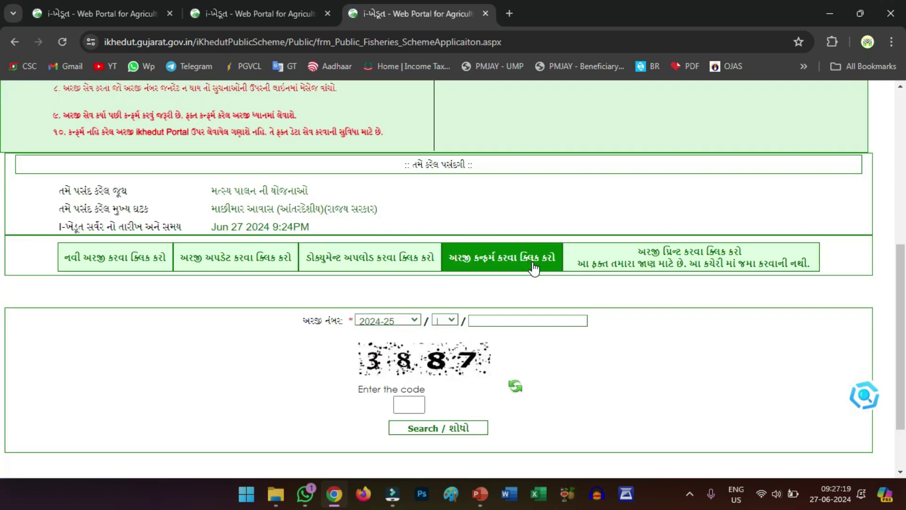
click(698, 265)
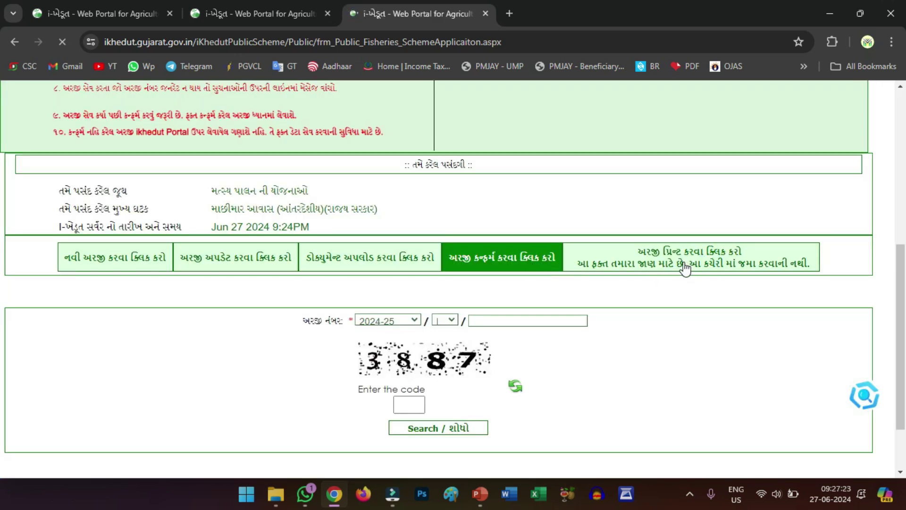